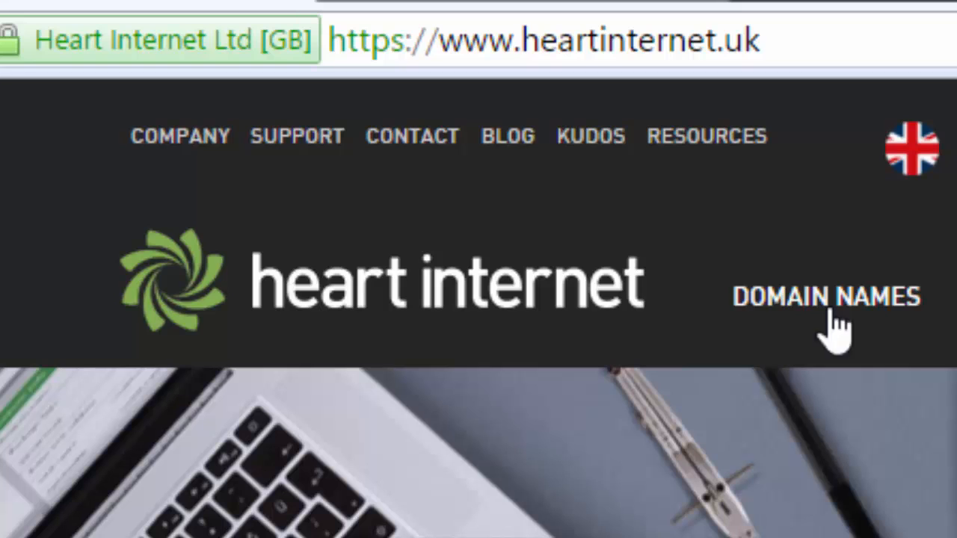
# View the Namecheap website and return to the Heart Internet home page.
pyautogui.click(502, 4)
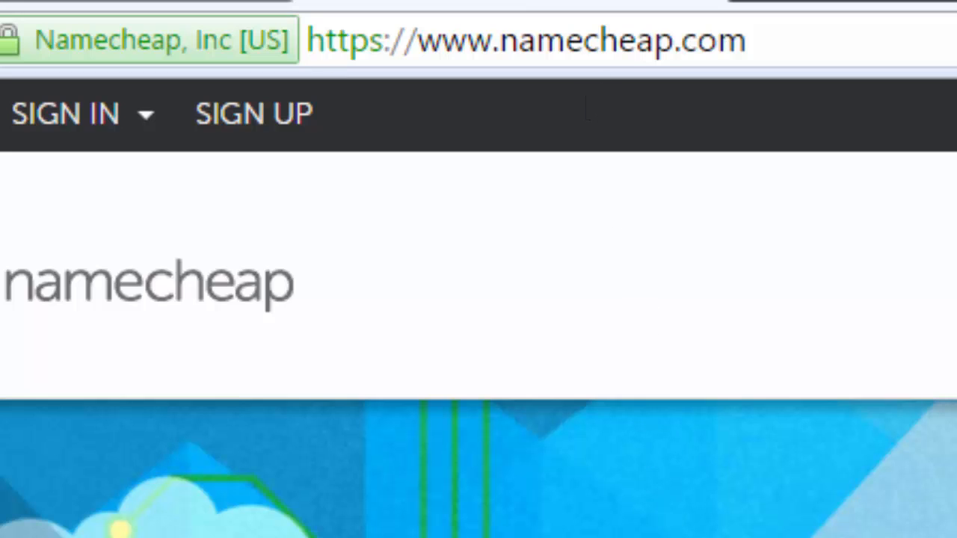
pyautogui.click(116, 4)
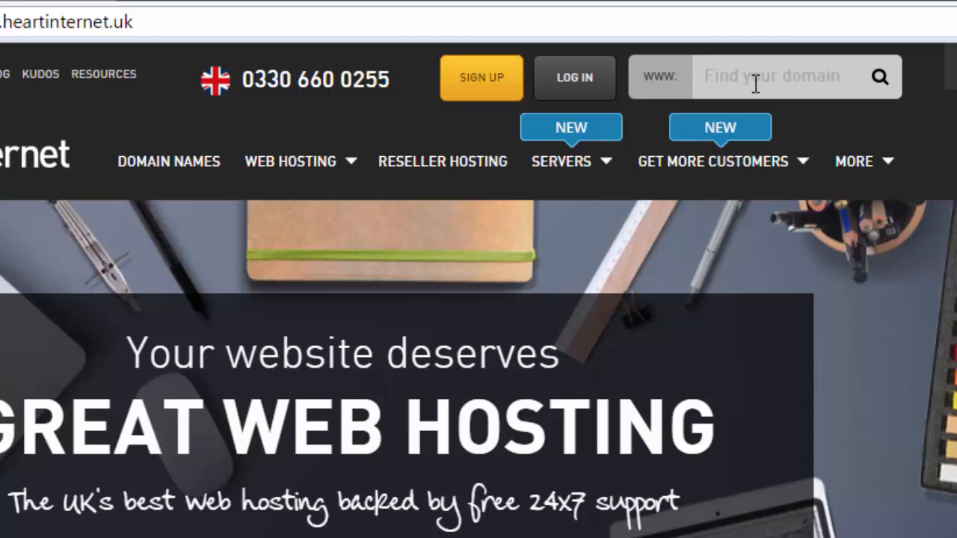
# Search for the domain name jacobsonelectrical on the Heart Internet website.
pyautogui.click(756, 83)
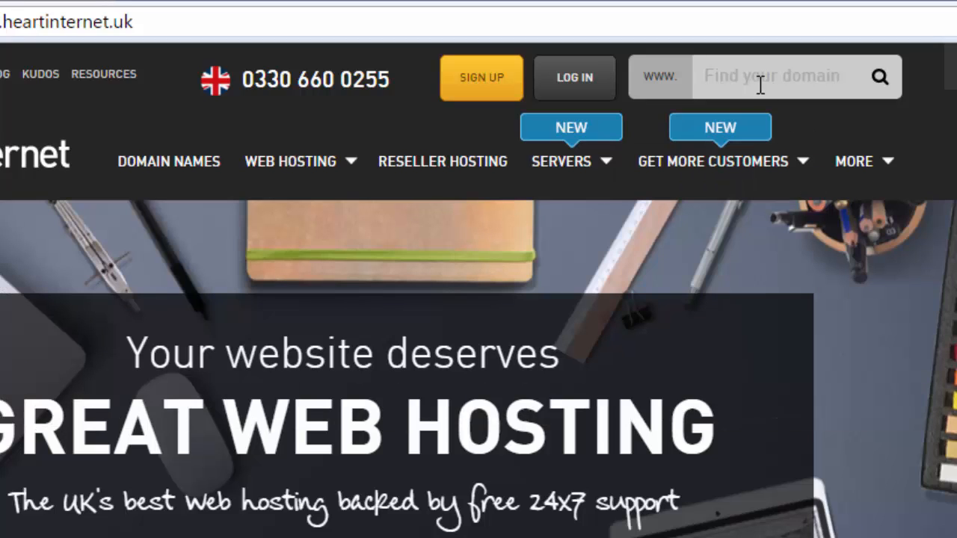
pyautogui.click(758, 82)
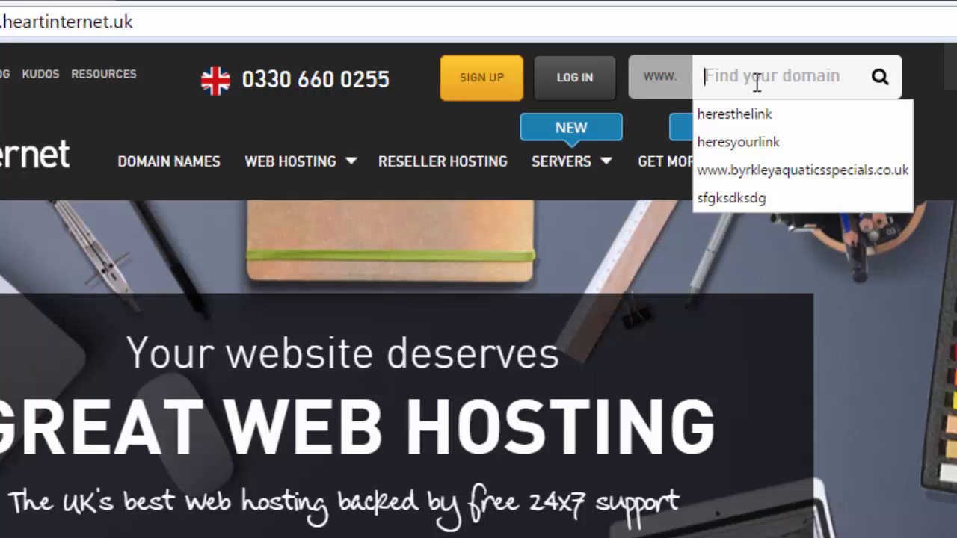
pyautogui.write('jaco')
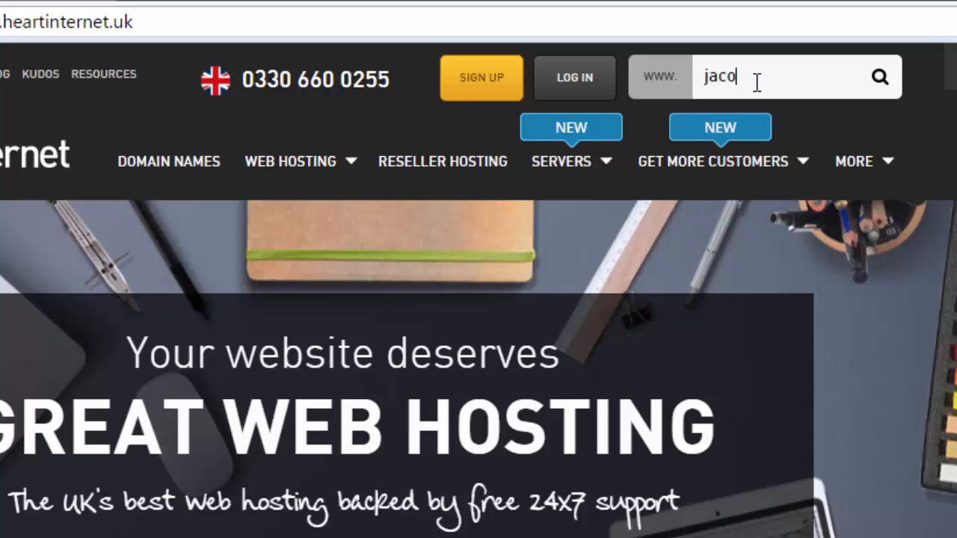
pyautogui.write('bspnelectrical')
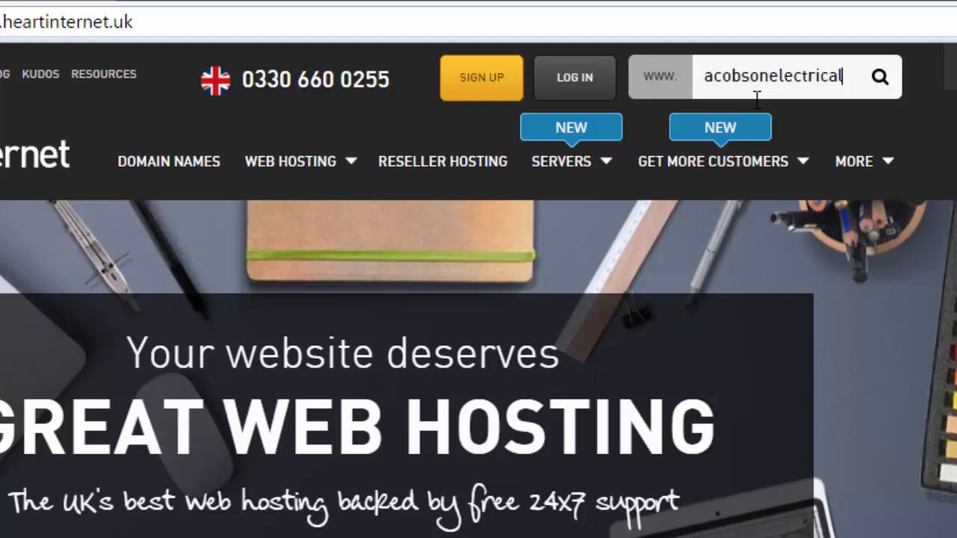
pyautogui.press('Return')
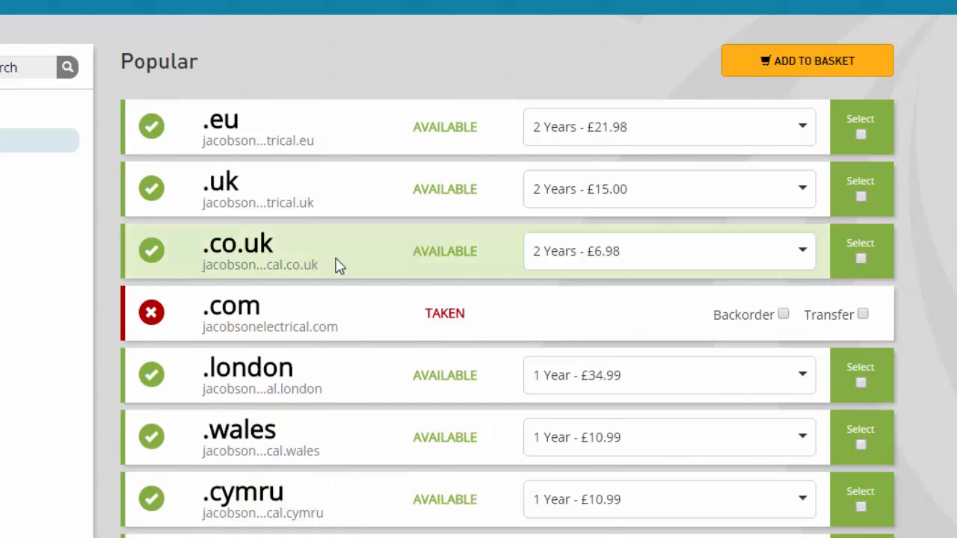
# Select the .co.uk domain with the 2 Years - £6.98 registration and add it to the basket.
pyautogui.click(585, 263)
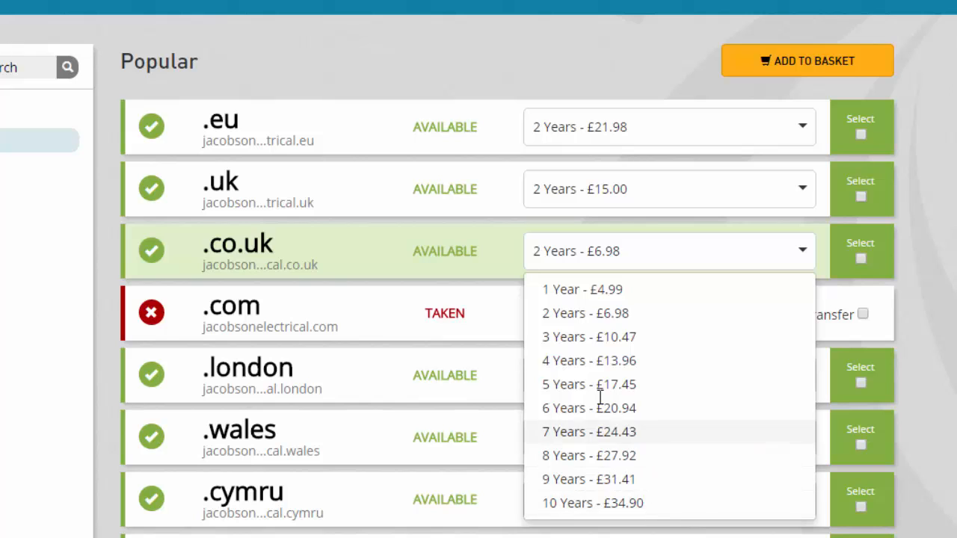
pyautogui.click(613, 289)
pyautogui.click(615, 252)
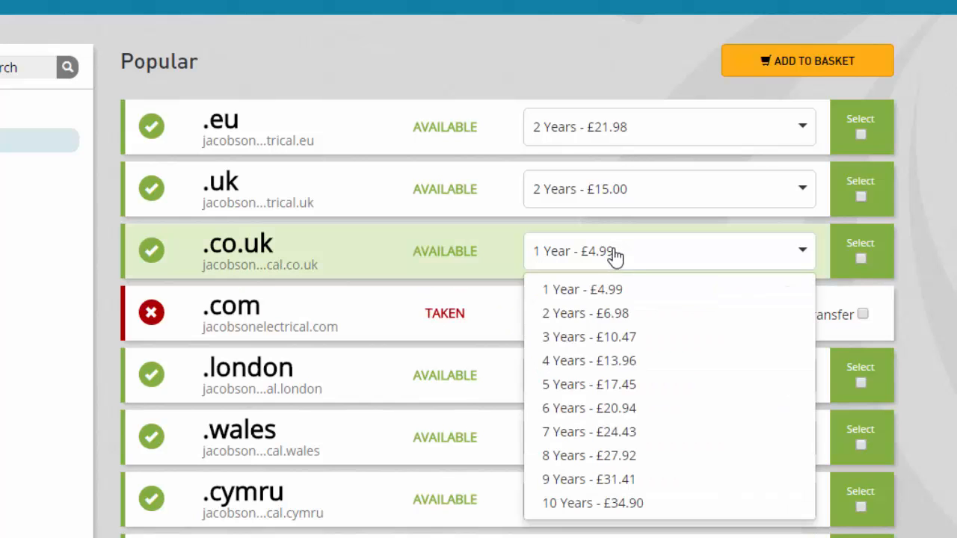
pyautogui.click(617, 320)
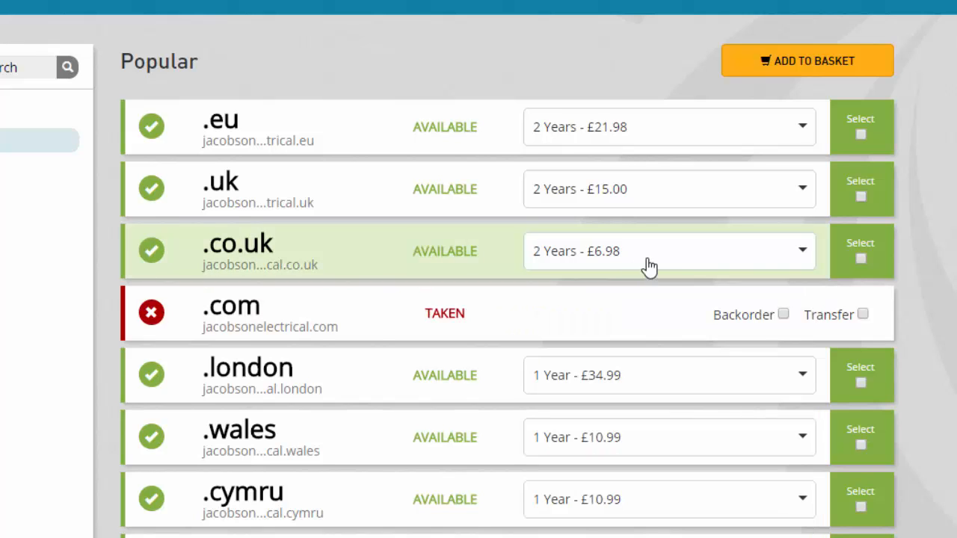
pyautogui.click(861, 259)
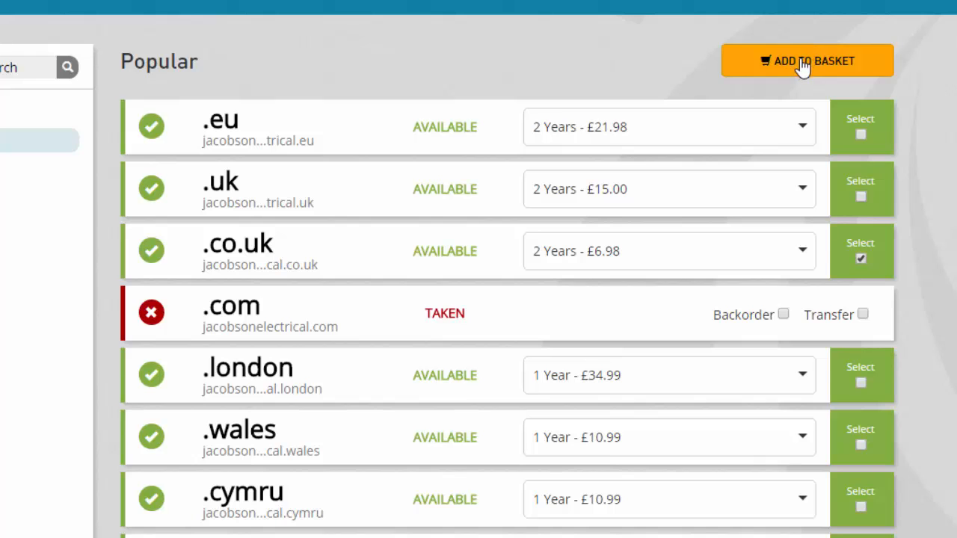
pyautogui.click(803, 66)
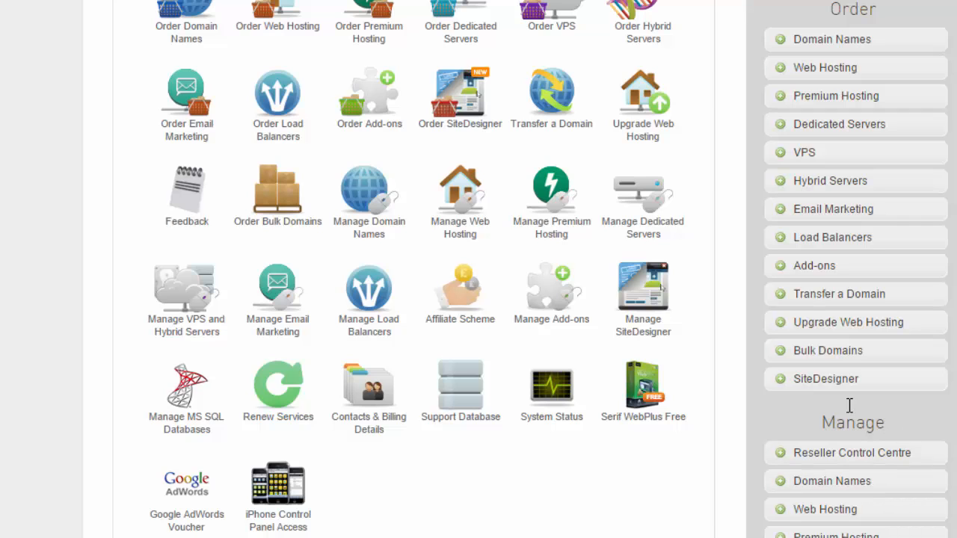
# Open the email forwarding settings for the domain taosupdates.co.uk.
pyautogui.click(368, 230)
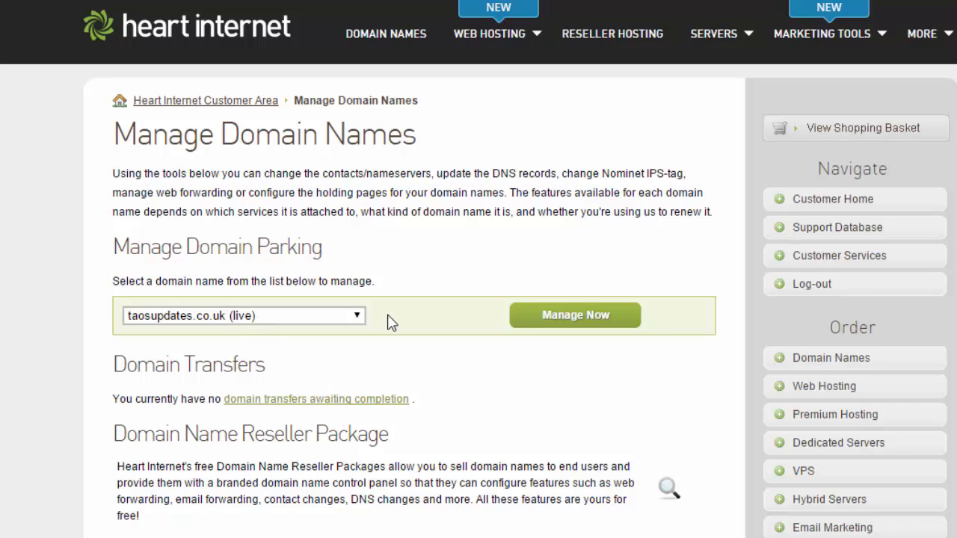
pyautogui.click(566, 323)
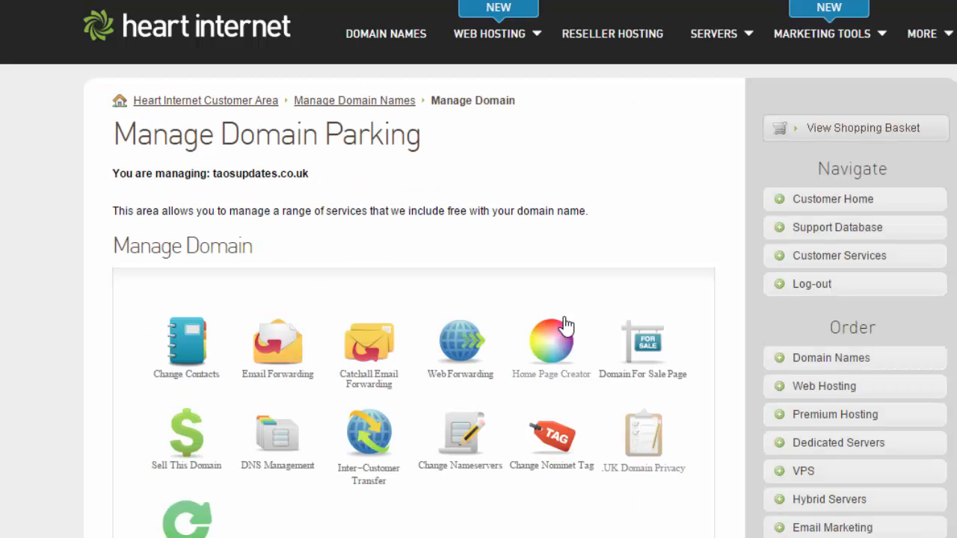
pyautogui.scroll(-2, 552, 263)
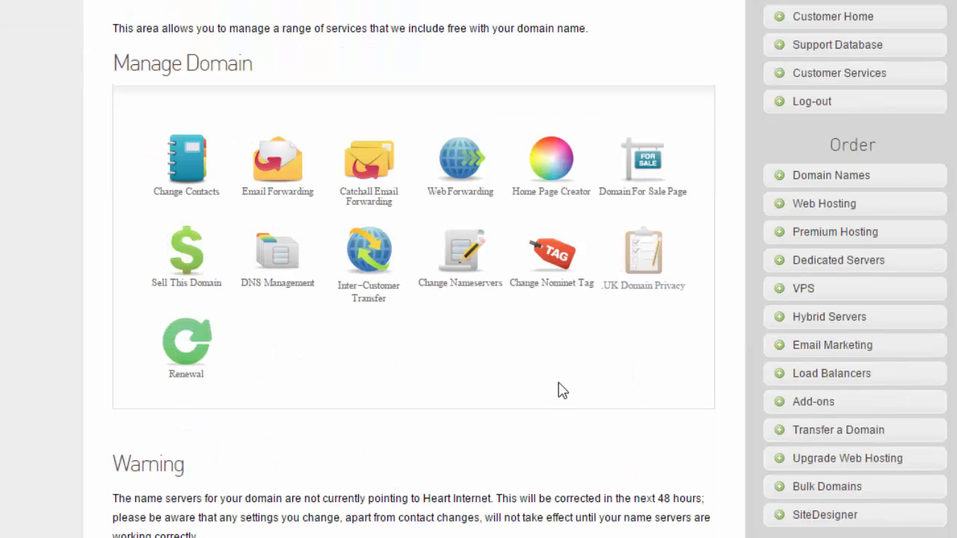
pyautogui.click(281, 196)
pyautogui.scroll(-1, 283, 199)
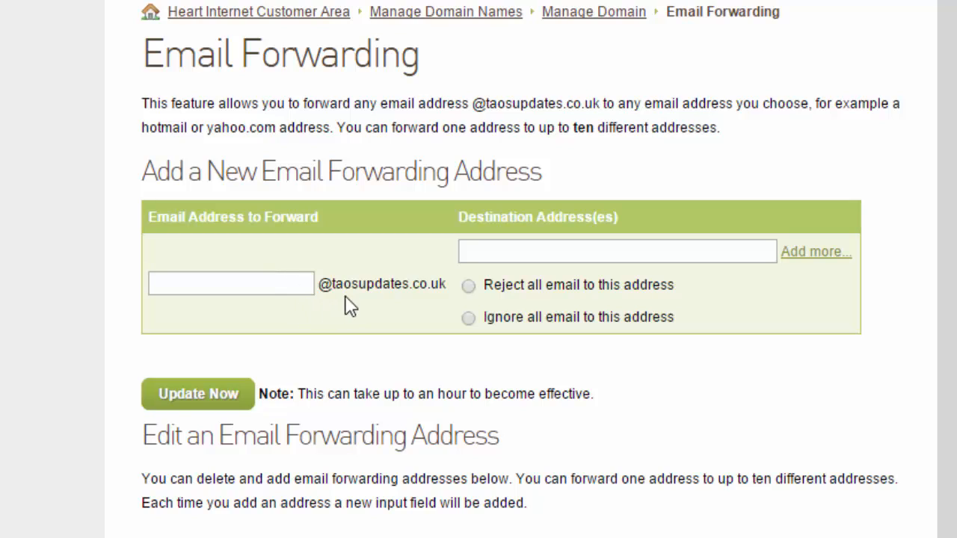
pyautogui.click(290, 288)
# Enter the recipient's Hotmail address as the forwarding destination and save the new forwarding address.
pyautogui.click(500, 252)
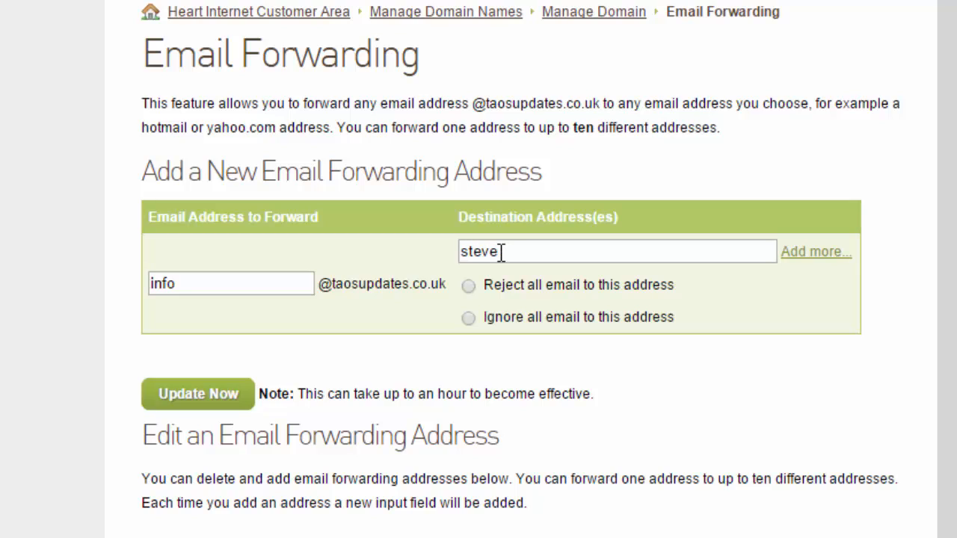
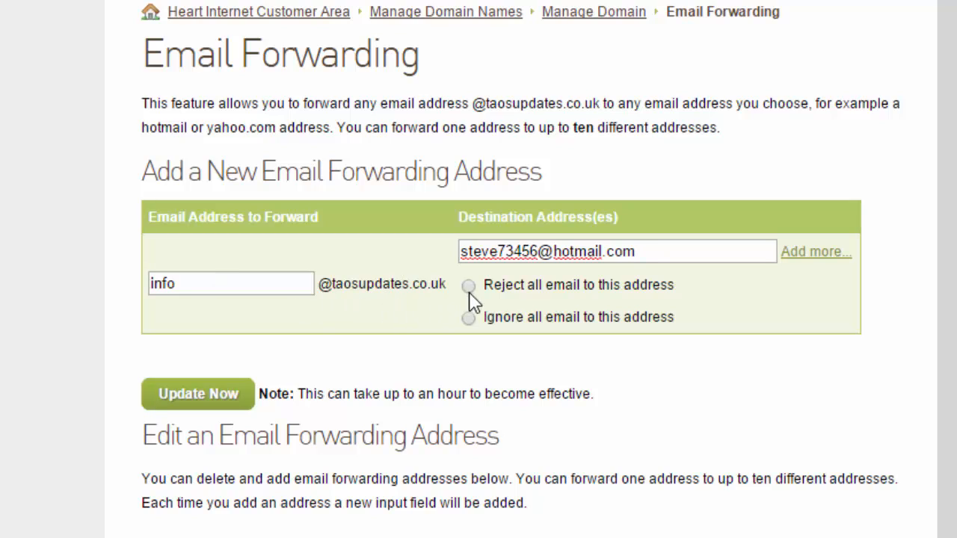
pyautogui.click(216, 396)
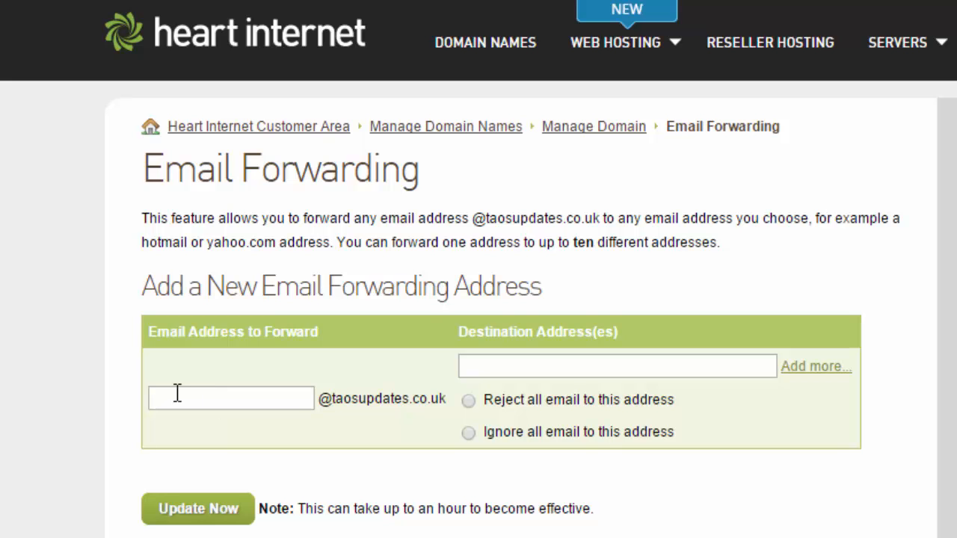
# Examine the new entry in the list of email forwarding addresses, highlighting the address being forwarded.
pyautogui.scroll(-5, 135, 391)
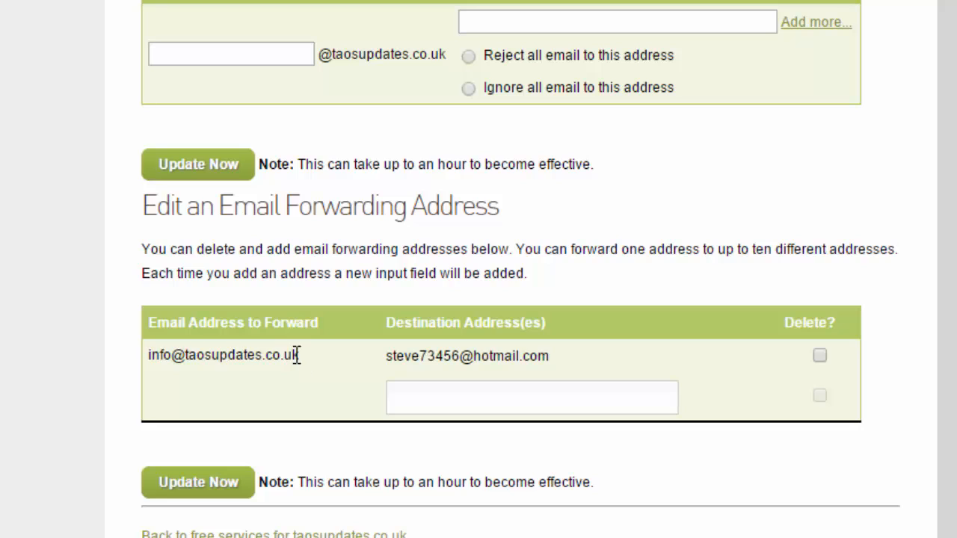
pyautogui.moveTo(296, 354); pyautogui.dragTo(150, 353)
pyautogui.click(357, 382)
pyautogui.moveTo(300, 355); pyautogui.dragTo(145, 357)
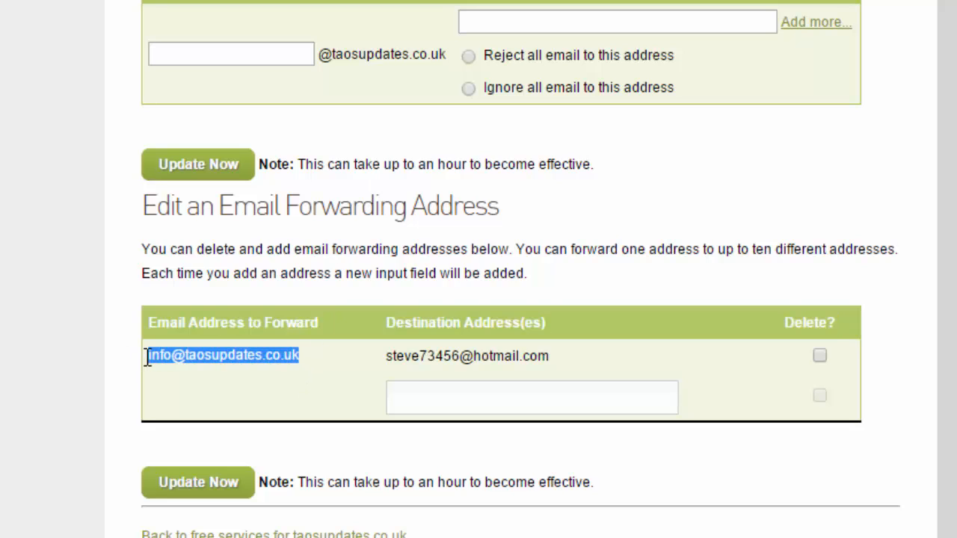
pyautogui.click(315, 369)
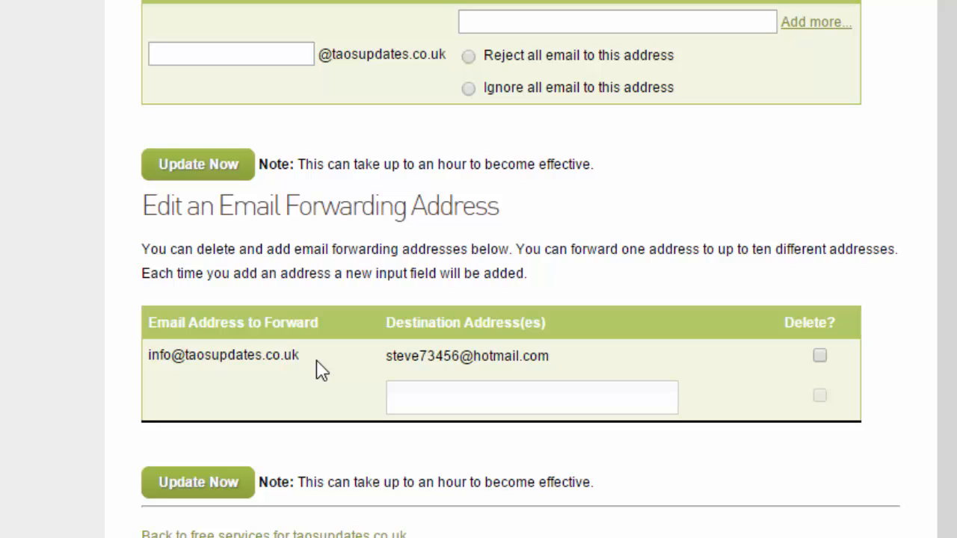